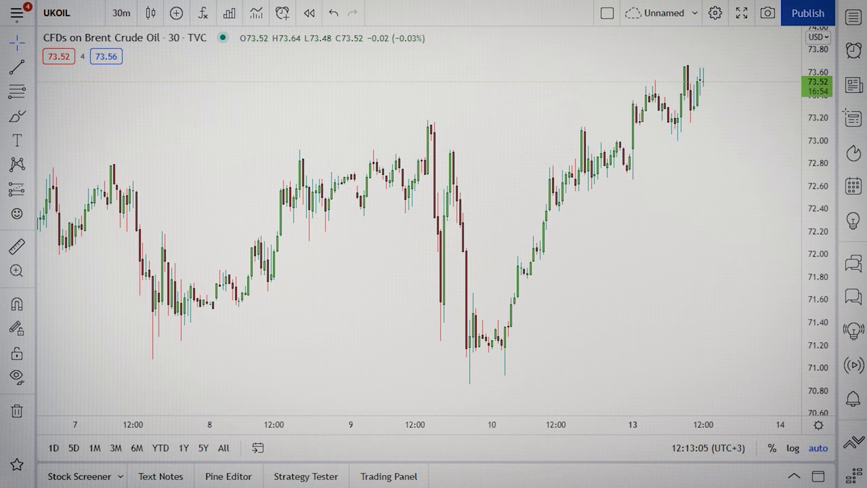
Step: Search 'daily open' and add the Daily Open indicator to the UKOIL chart
{"action": "left_click", "coordinate": [203, 15]}
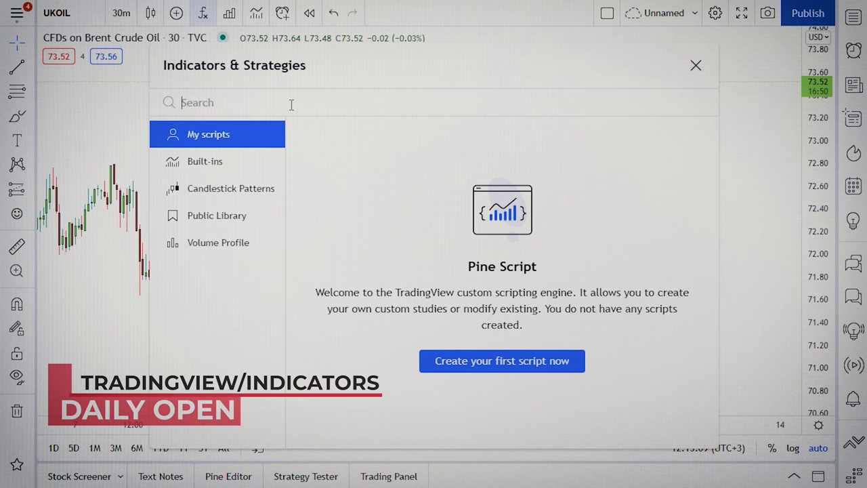
{"action": "type", "text": "daily"}
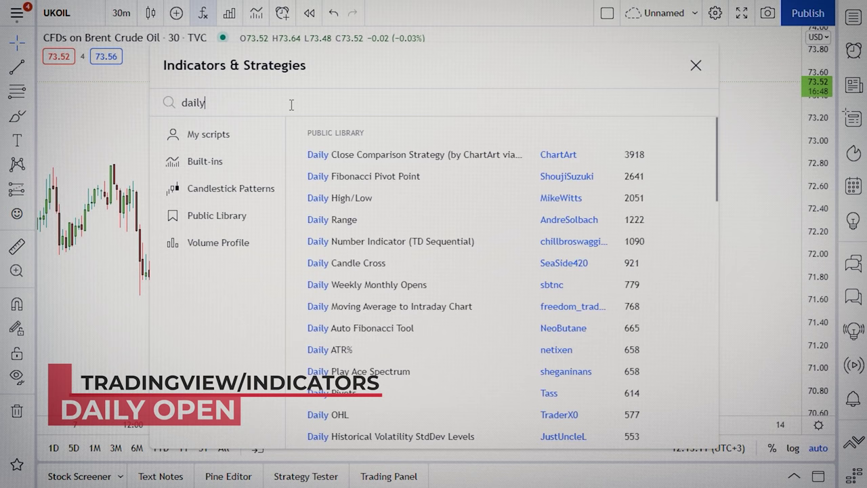
{"action": "type", "text": " open"}
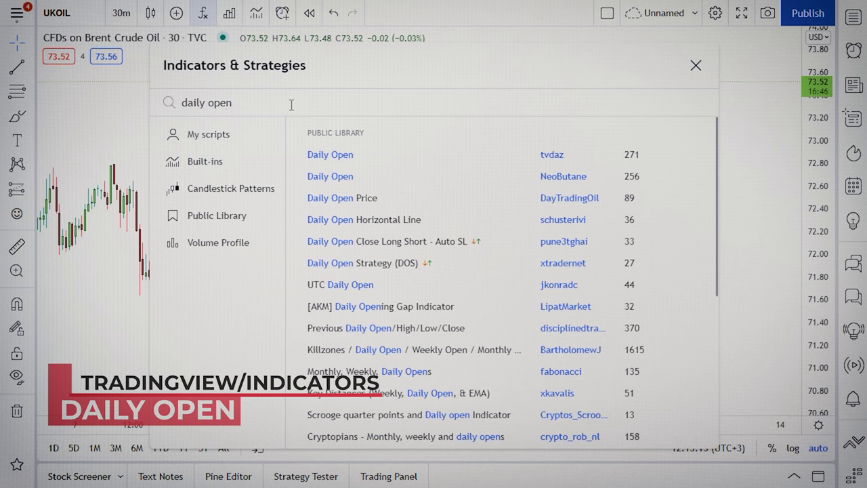
{"action": "left_click", "coordinate": [448, 155]}
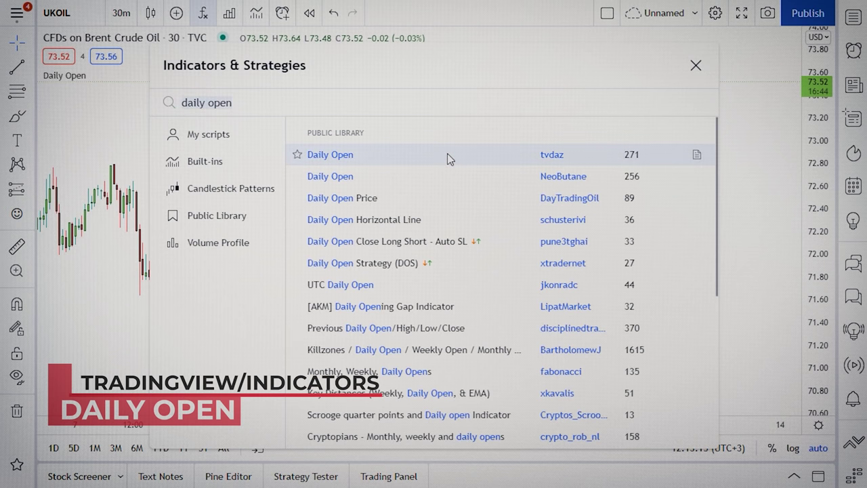
Step: Zoom out and pan the chart back to show August 17 through 26
{"action": "left_click", "coordinate": [696, 65]}
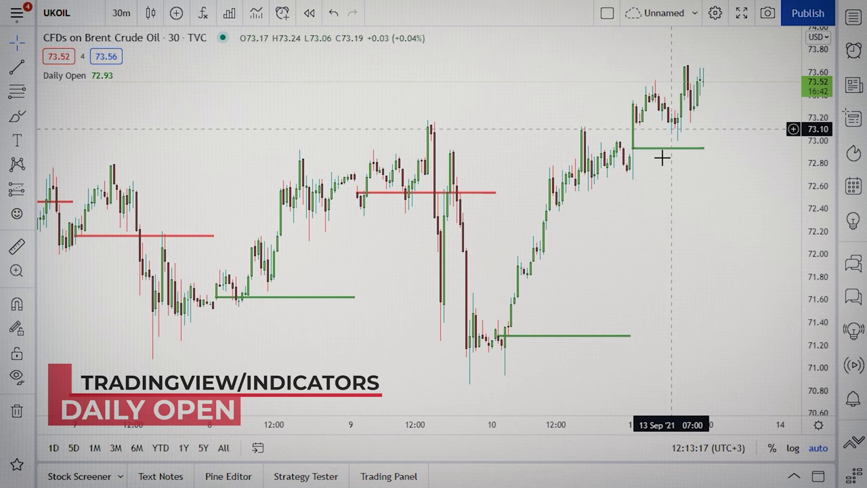
{"action": "scroll", "coordinate": [688, 213], "scroll_direction": "down", "scroll_amount": 3}
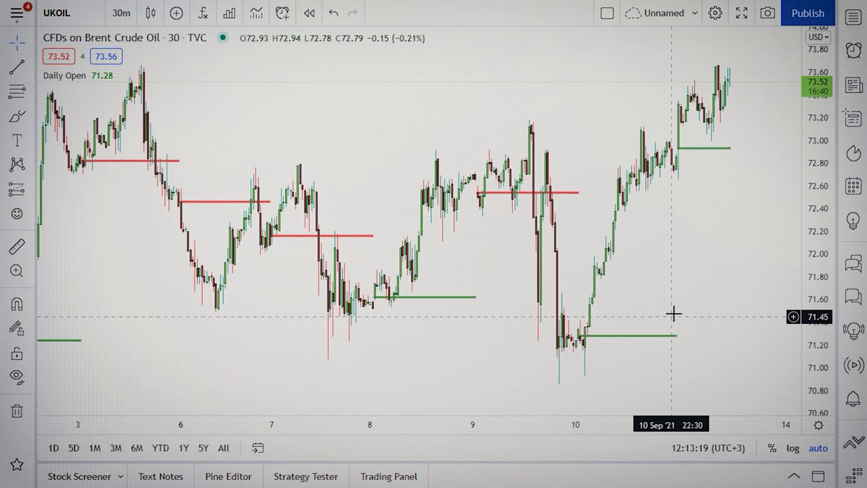
{"action": "left_click_drag", "start_coordinate": [362, 343], "coordinate": [596, 315]}
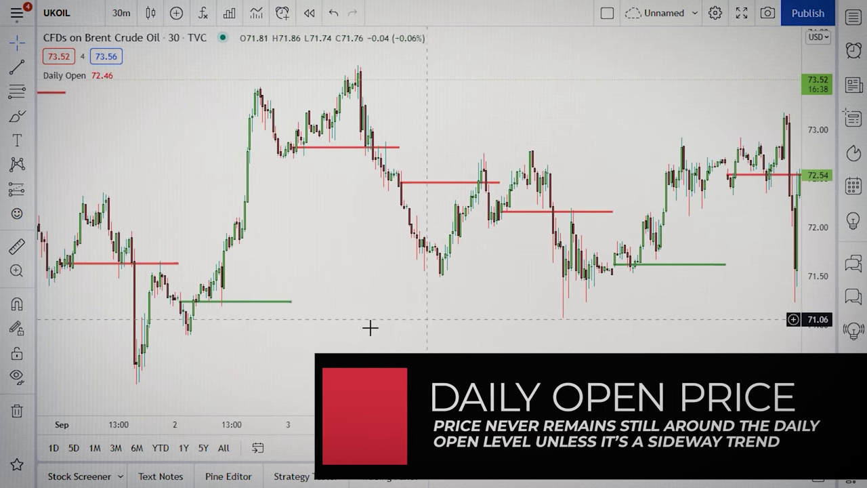
{"action": "left_click_drag", "start_coordinate": [228, 360], "coordinate": [614, 310]}
{"action": "left_click_drag", "start_coordinate": [356, 325], "coordinate": [528, 304]}
{"action": "left_click_drag", "start_coordinate": [388, 308], "coordinate": [594, 286]}
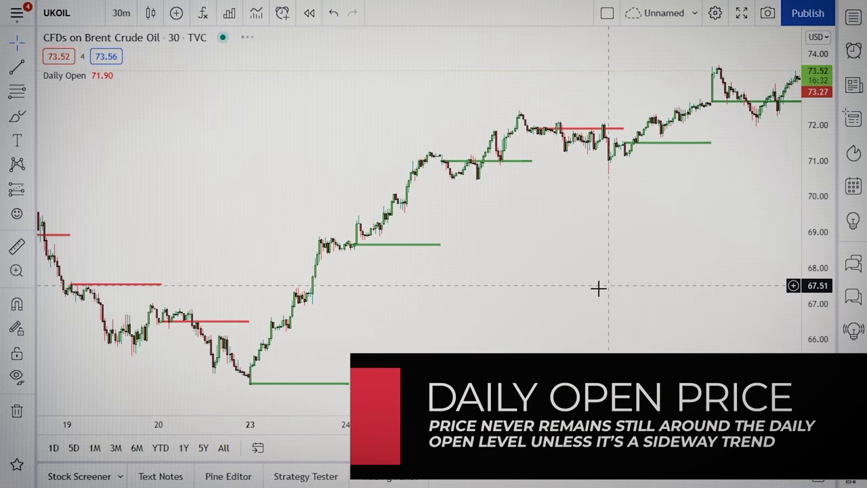
{"action": "left_click_drag", "start_coordinate": [476, 325], "coordinate": [691, 294]}
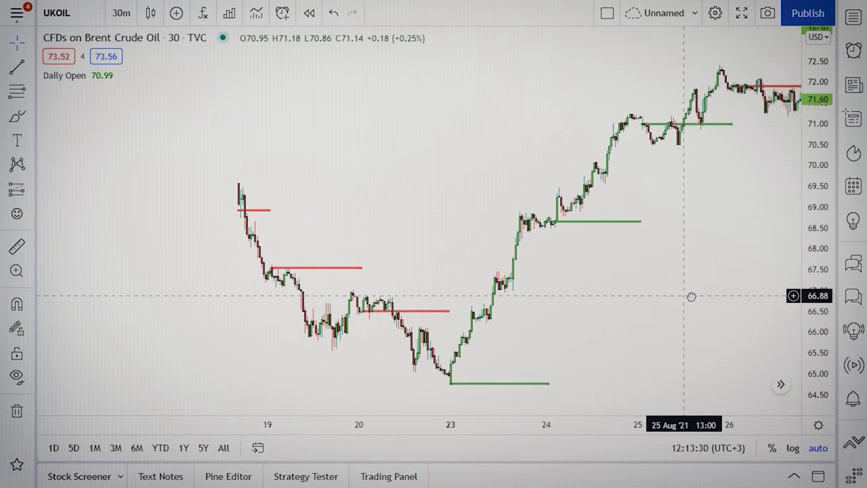
{"action": "left_click_drag", "start_coordinate": [551, 319], "coordinate": [499, 319]}
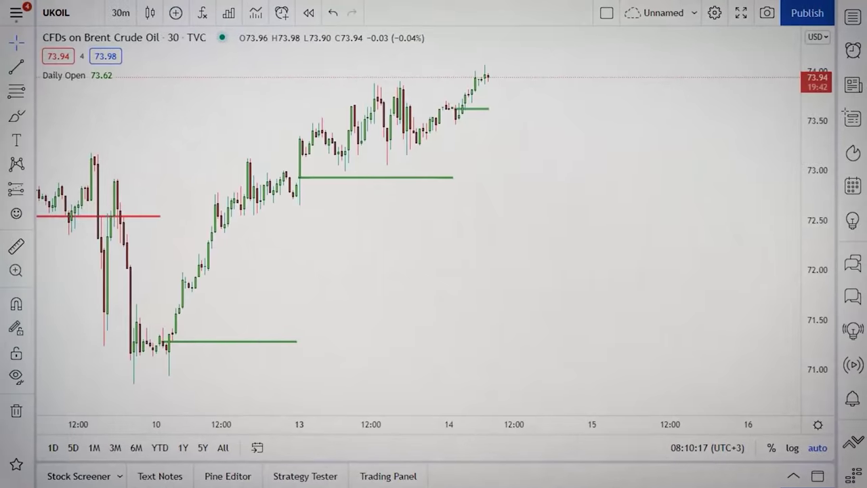
Step: Search 'moving average high' and add the Moving Average High&Low indicator to the chart
{"action": "left_click", "coordinate": [205, 19]}
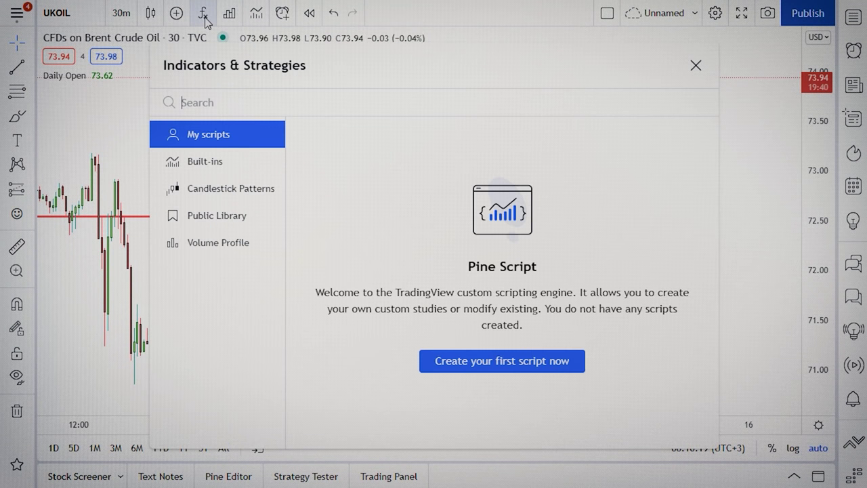
{"action": "type", "text": "mov"}
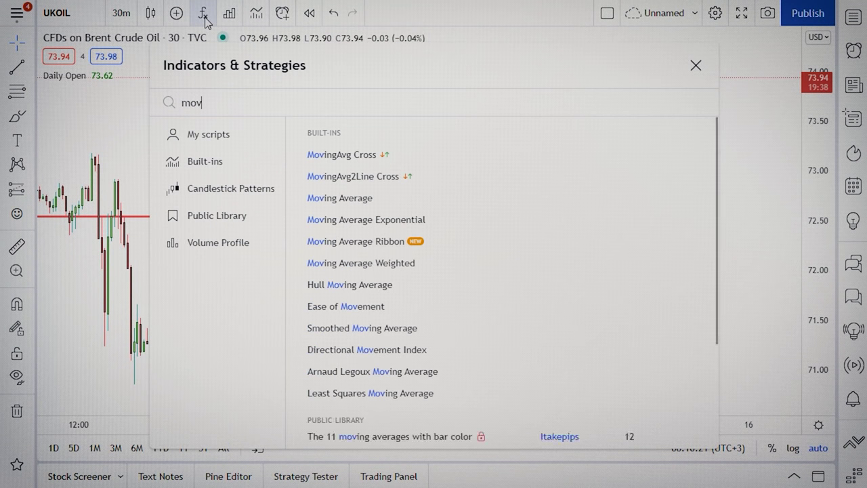
{"action": "type", "text": "ing averag"}
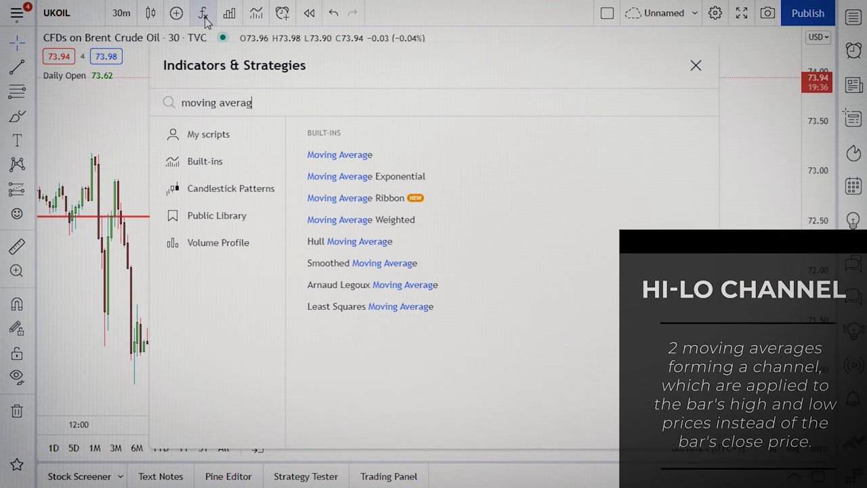
{"action": "type", "text": "e high"}
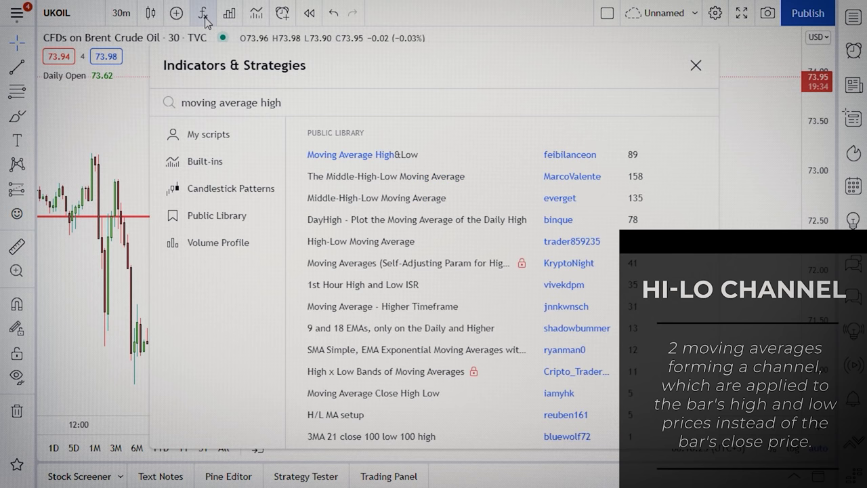
{"action": "left_click", "coordinate": [357, 155]}
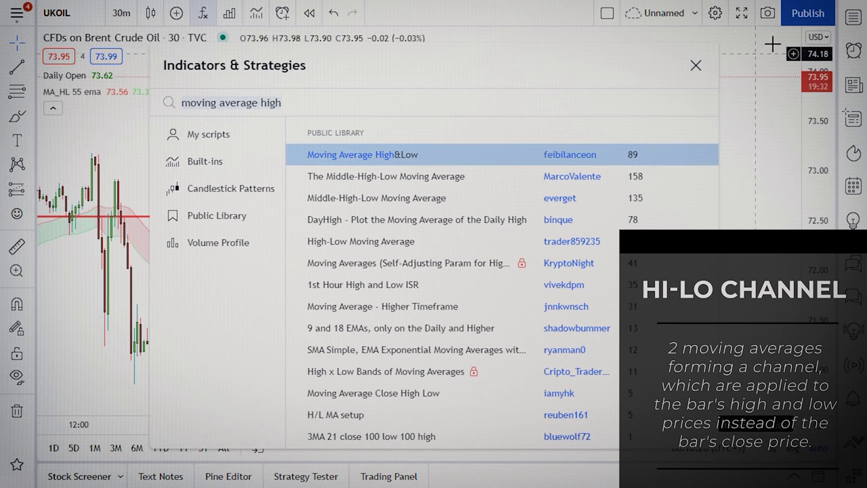
{"action": "left_click", "coordinate": [694, 67]}
{"action": "scroll", "coordinate": [495, 202], "scroll_direction": "down", "scroll_amount": 3}
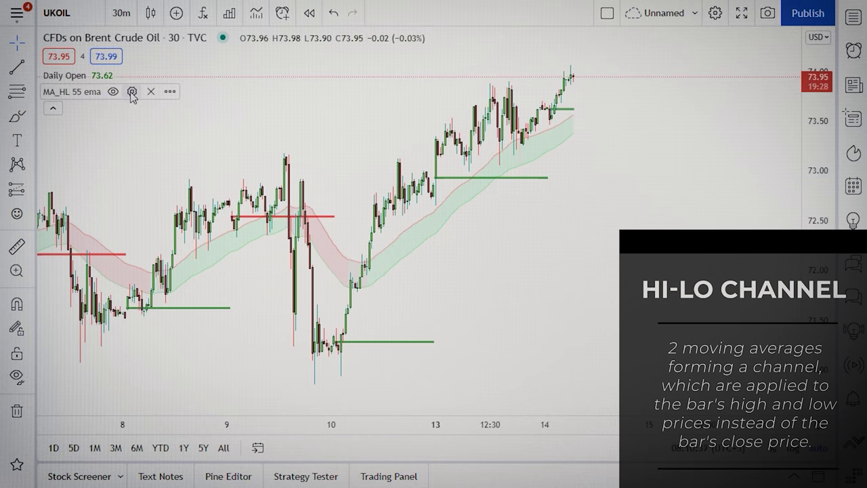
{"action": "left_click", "coordinate": [131, 91]}
Step: Set the MA_HL red fill opacity to 35% and the green fill to 50%
{"action": "left_click", "coordinate": [417, 283]}
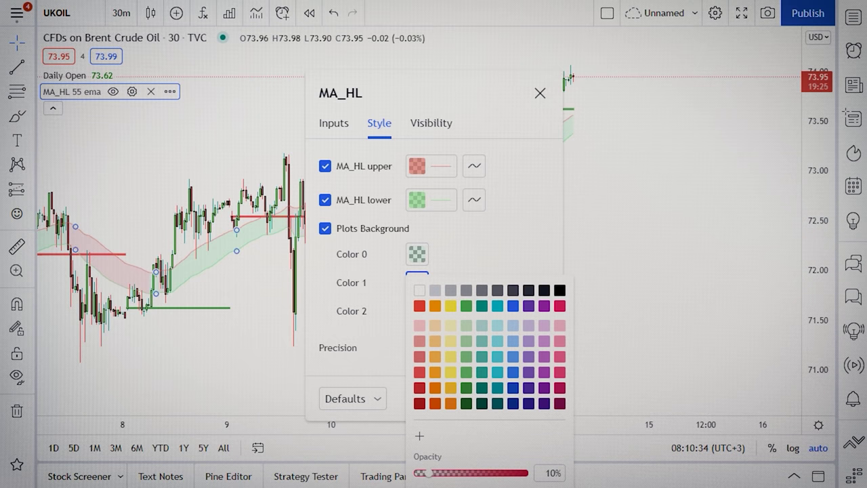
{"action": "left_click_drag", "start_coordinate": [429, 471], "coordinate": [456, 482]}
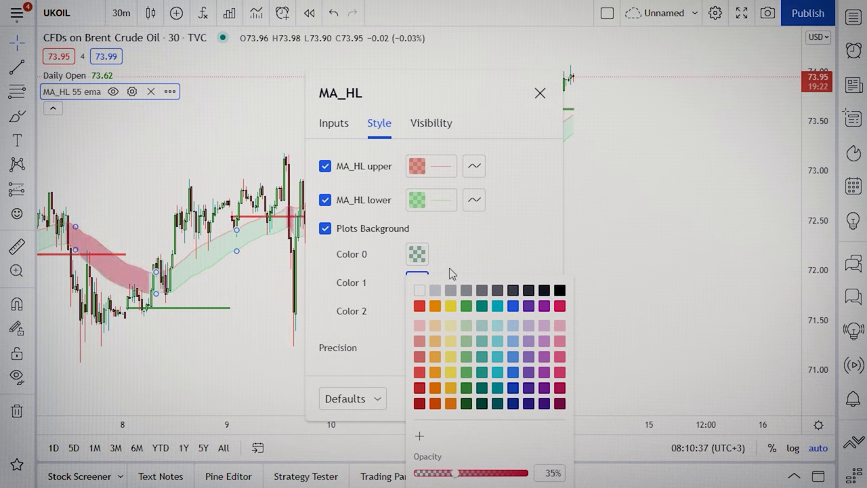
{"action": "left_click", "coordinate": [451, 272]}
{"action": "left_click", "coordinate": [417, 254]}
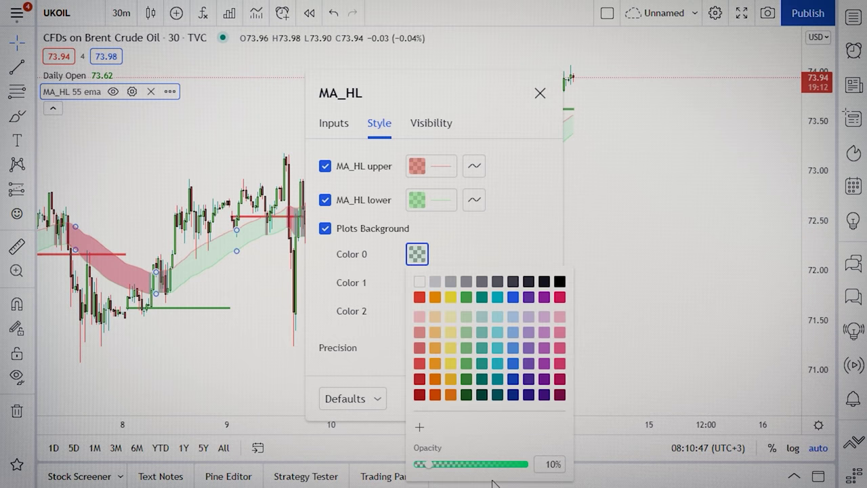
{"action": "left_click_drag", "start_coordinate": [431, 468], "coordinate": [474, 472]}
{"action": "left_click", "coordinate": [509, 248]}
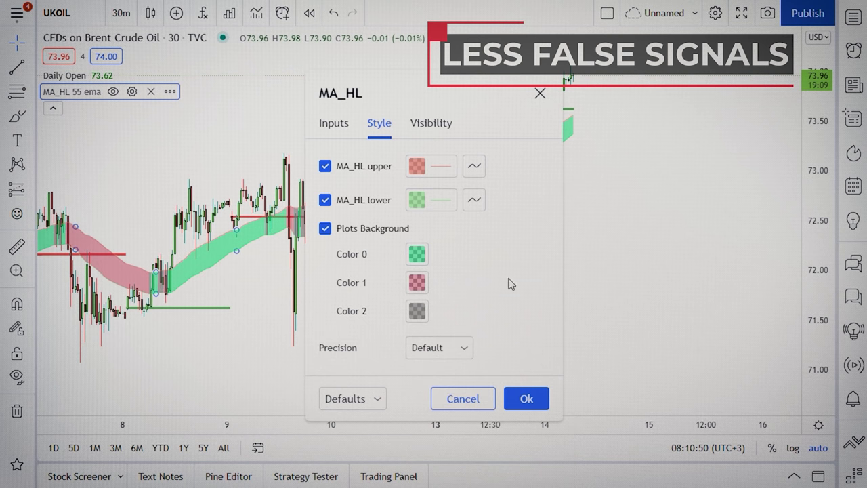
{"action": "left_click", "coordinate": [527, 398]}
{"action": "left_click_drag", "start_coordinate": [537, 328], "coordinate": [553, 323]}
{"action": "left_click_drag", "start_coordinate": [470, 331], "coordinate": [504, 335]}
{"action": "scroll", "coordinate": [504, 335], "scroll_direction": "down", "scroll_amount": 2}
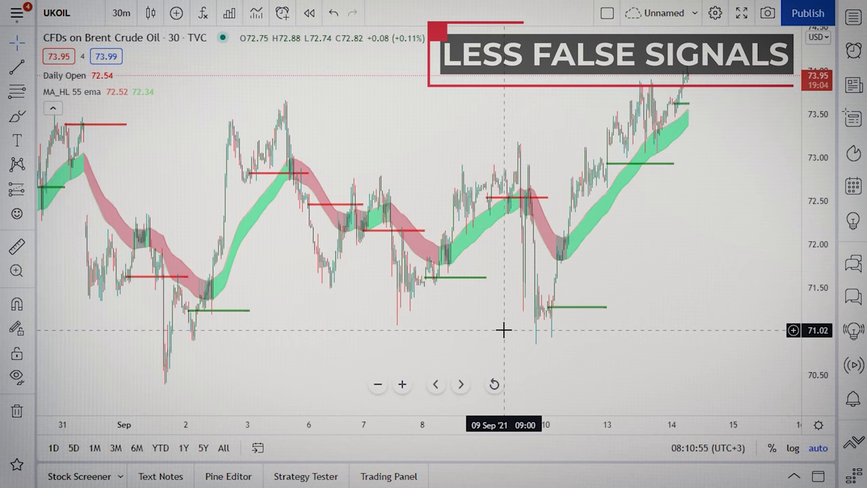
{"action": "scroll", "coordinate": [503, 332], "scroll_direction": "up", "scroll_amount": 1}
{"action": "scroll", "coordinate": [504, 331], "scroll_direction": "up", "scroll_amount": 4}
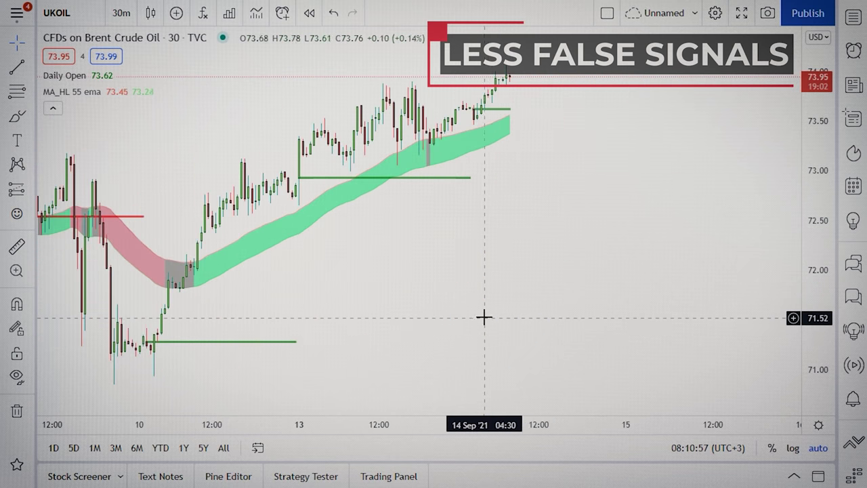
{"action": "left_click_drag", "start_coordinate": [538, 318], "coordinate": [607, 349]}
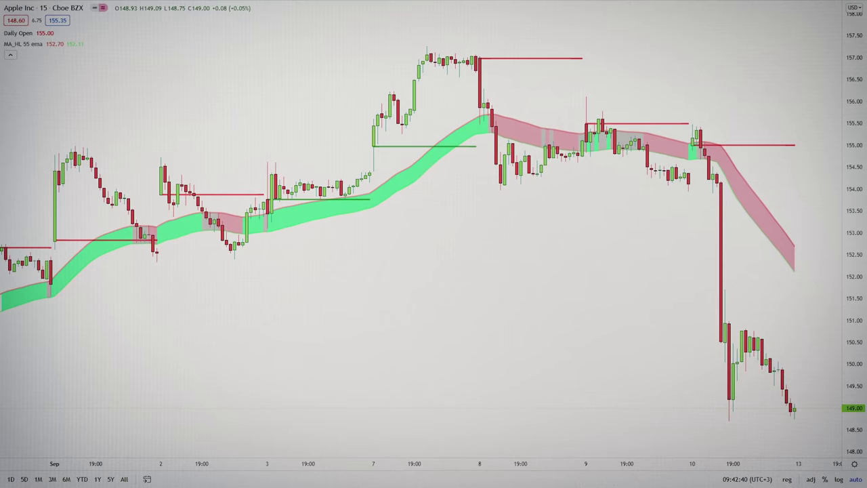